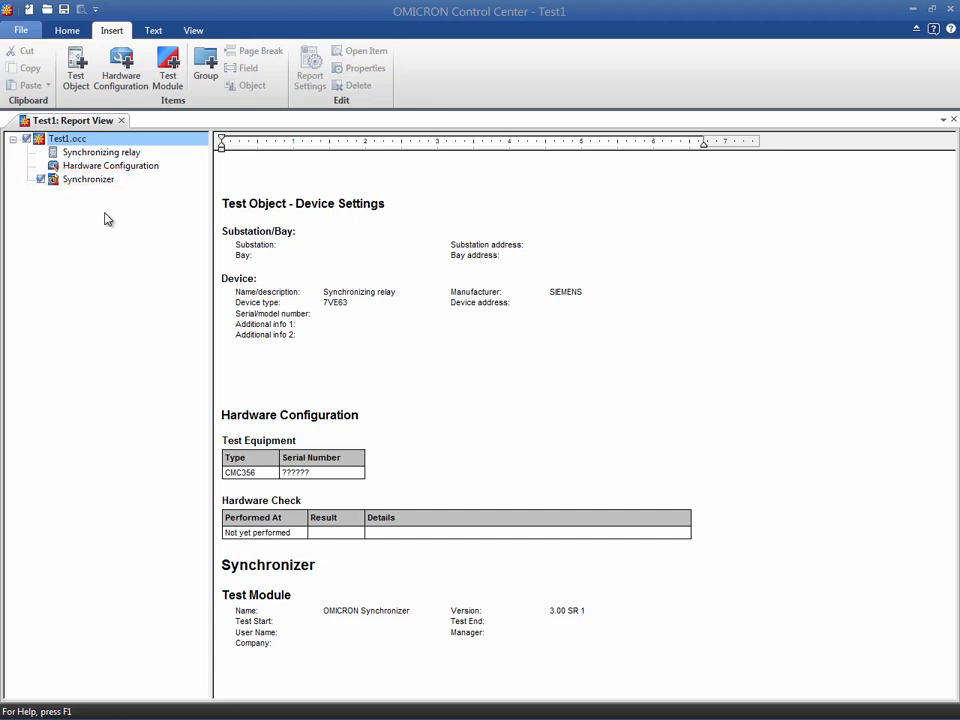
Open the synchronizing relay test object's Device settings and review them before closing.
double_click(100, 152)
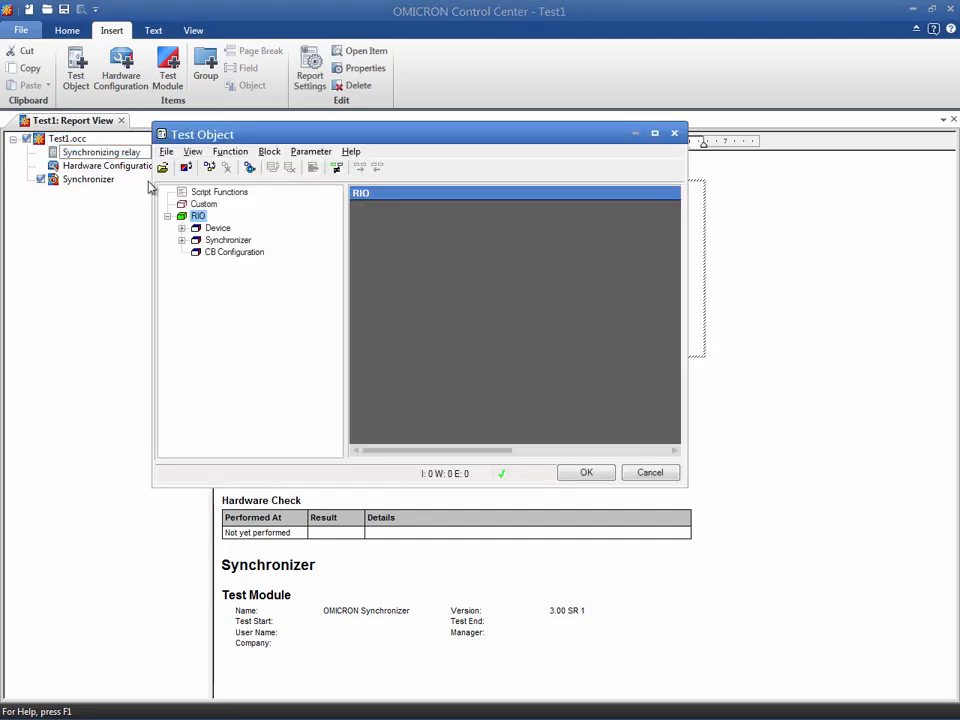
left_click(212, 229)
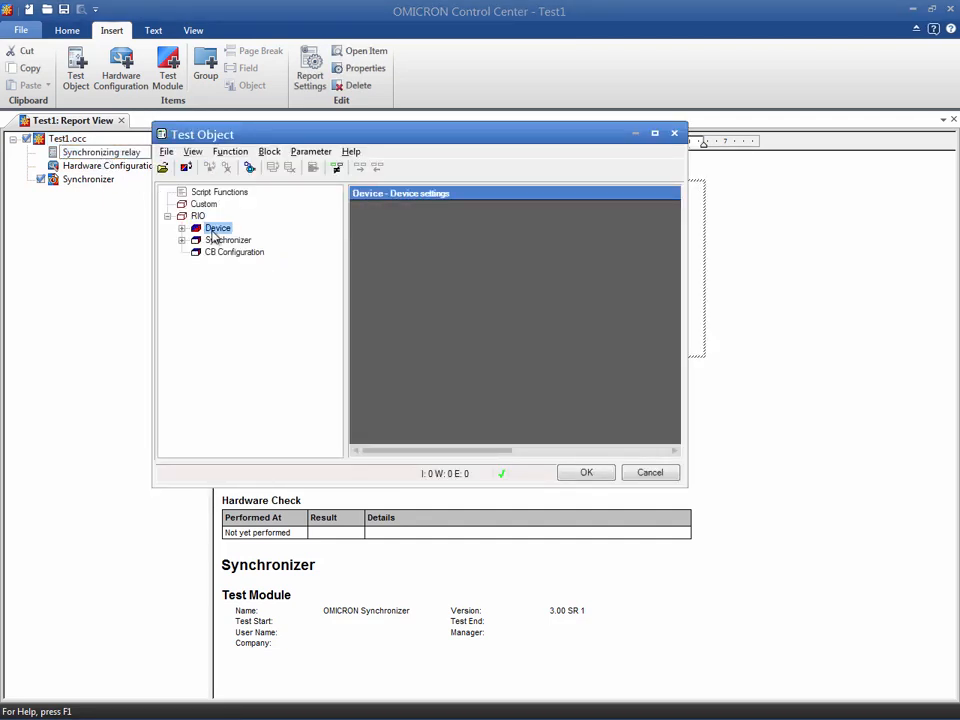
double_click(214, 231)
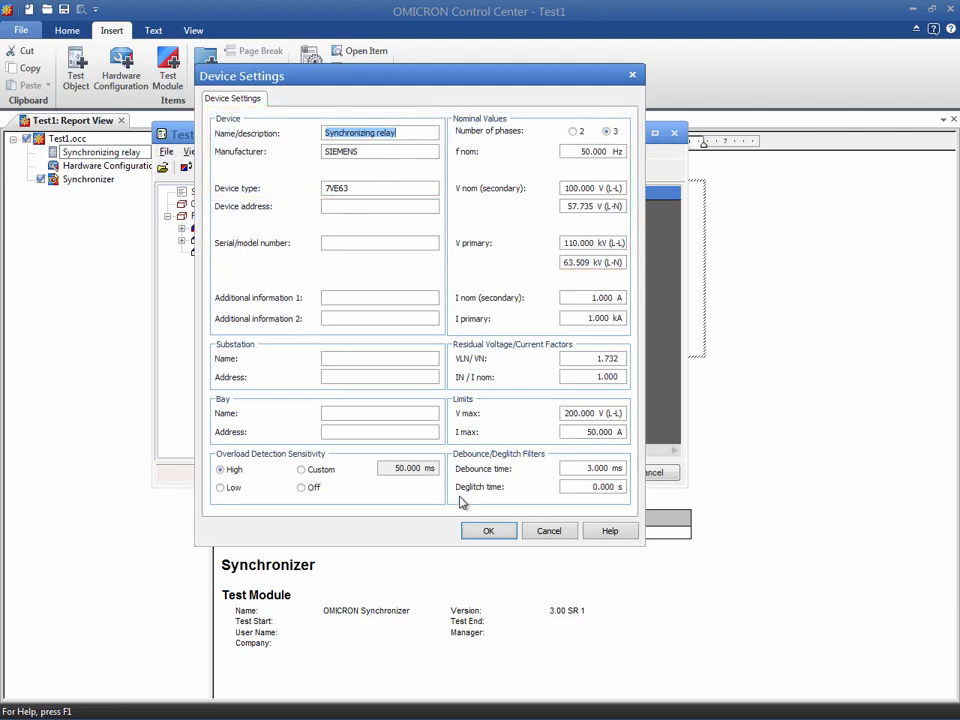
left_click(484, 529)
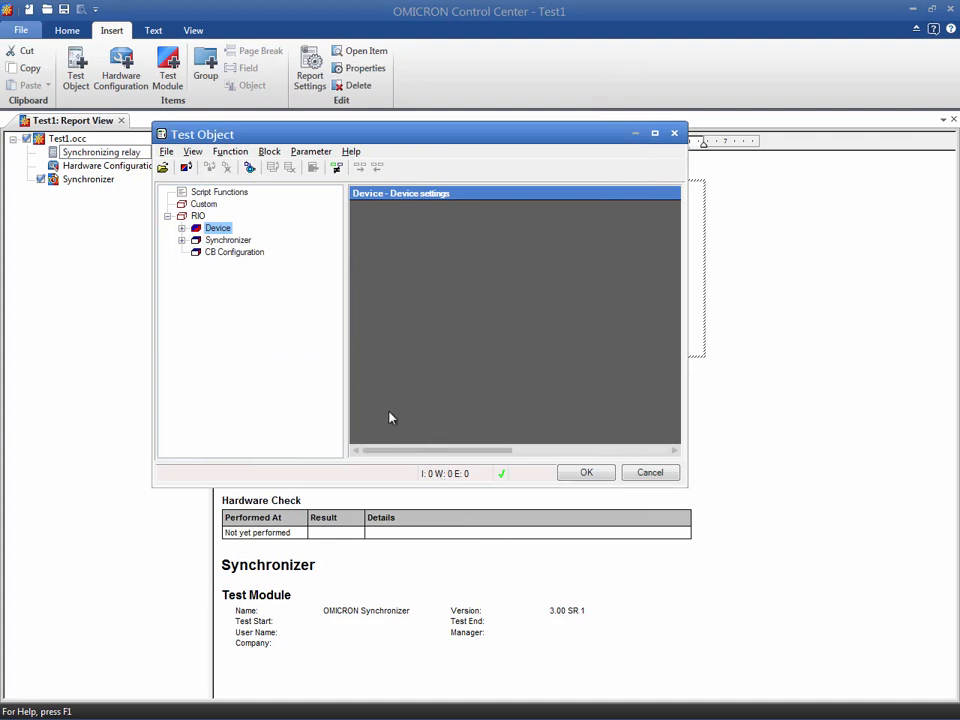
Open the Synchronizer block parameters and review the connected voltages and start/release options for the protection device.
left_click(250, 244)
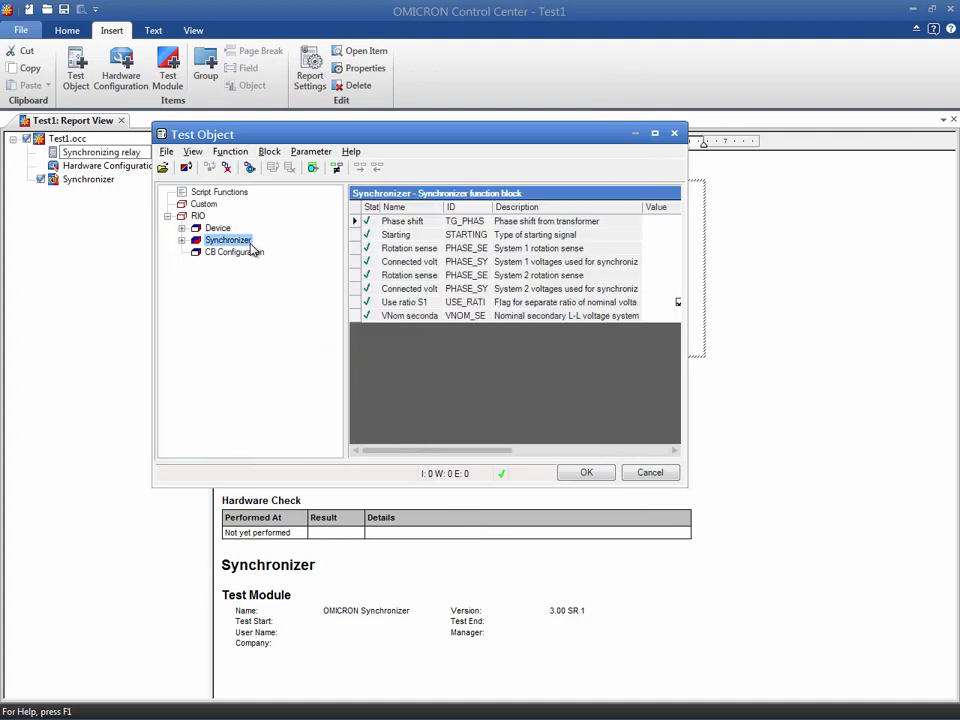
double_click(251, 244)
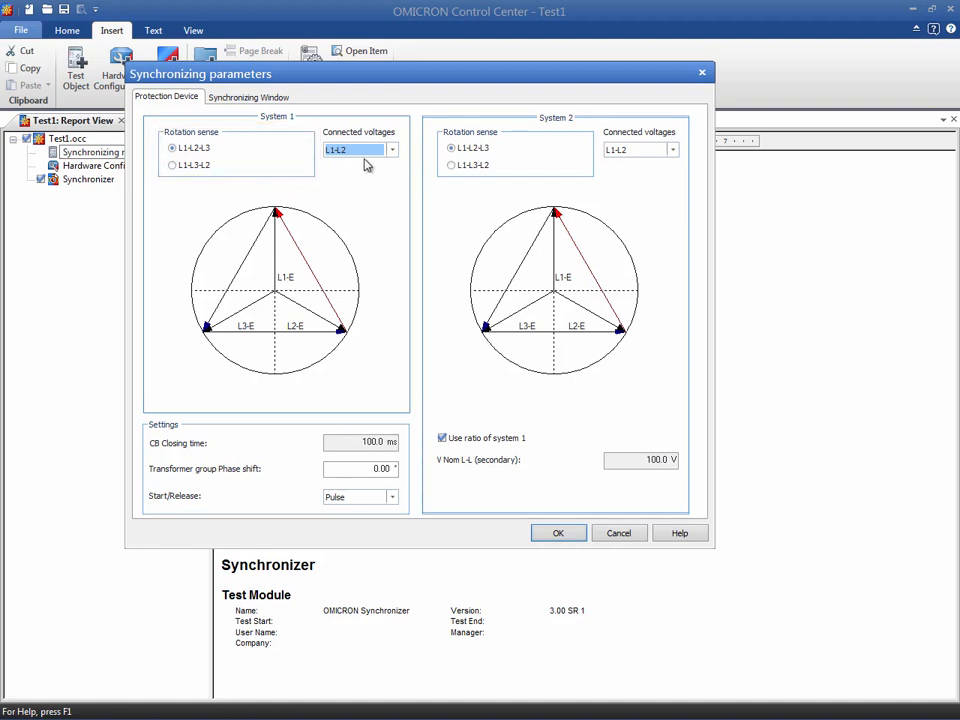
left_click(393, 153)
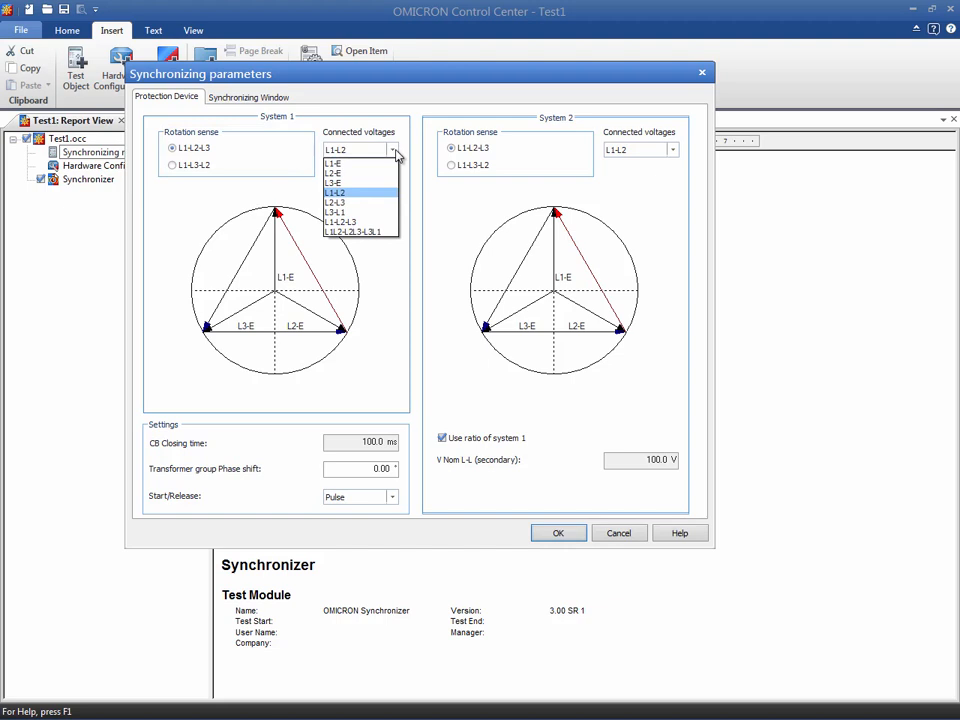
left_click(394, 152)
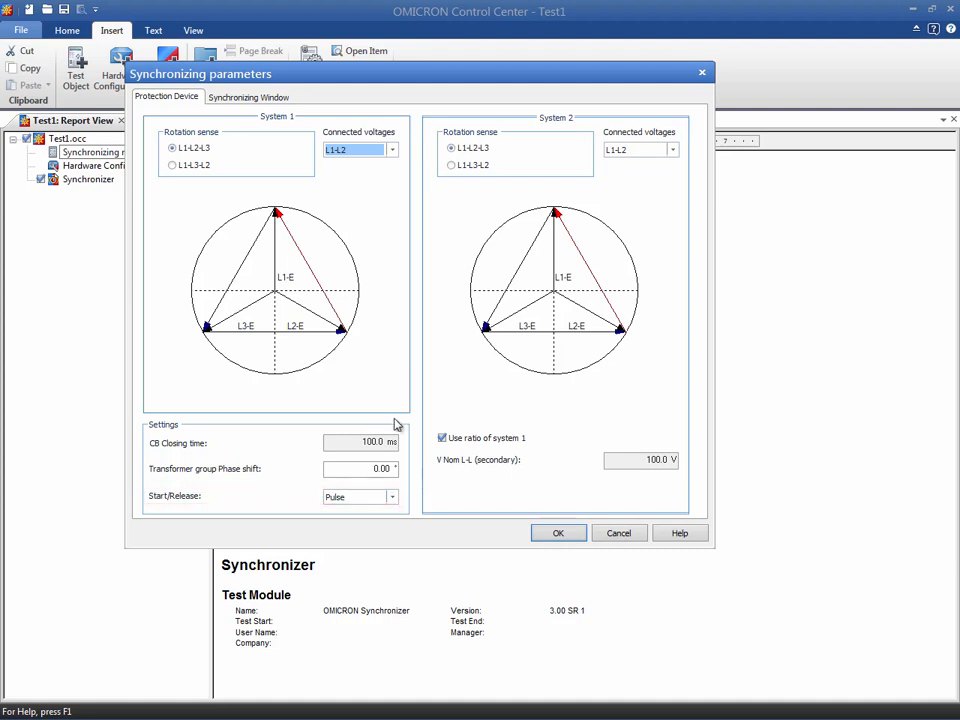
left_click(392, 497)
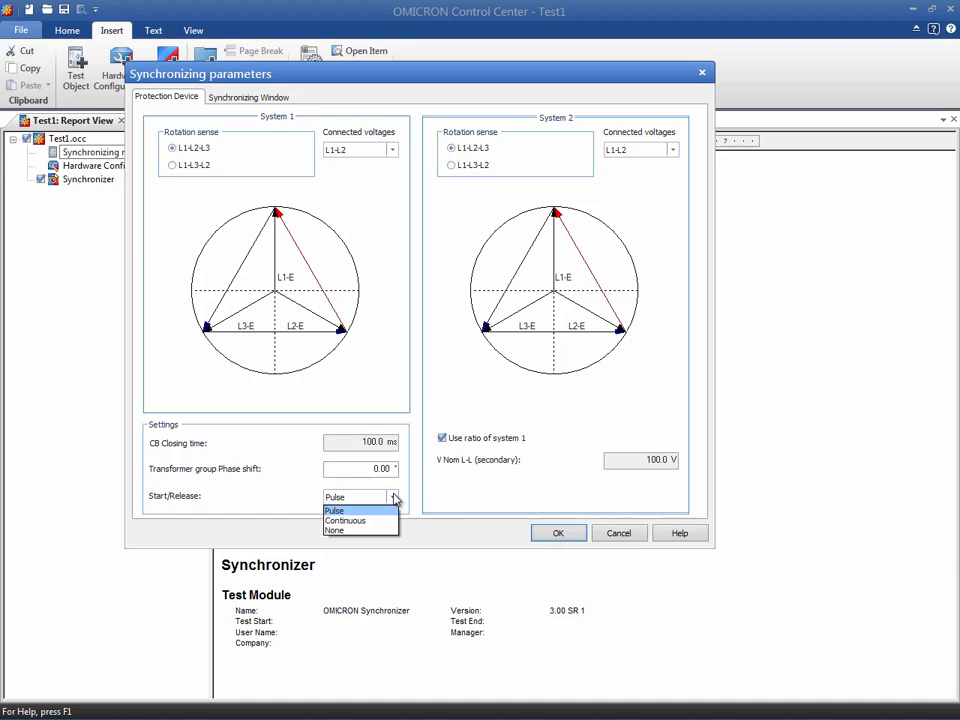
left_click(395, 499)
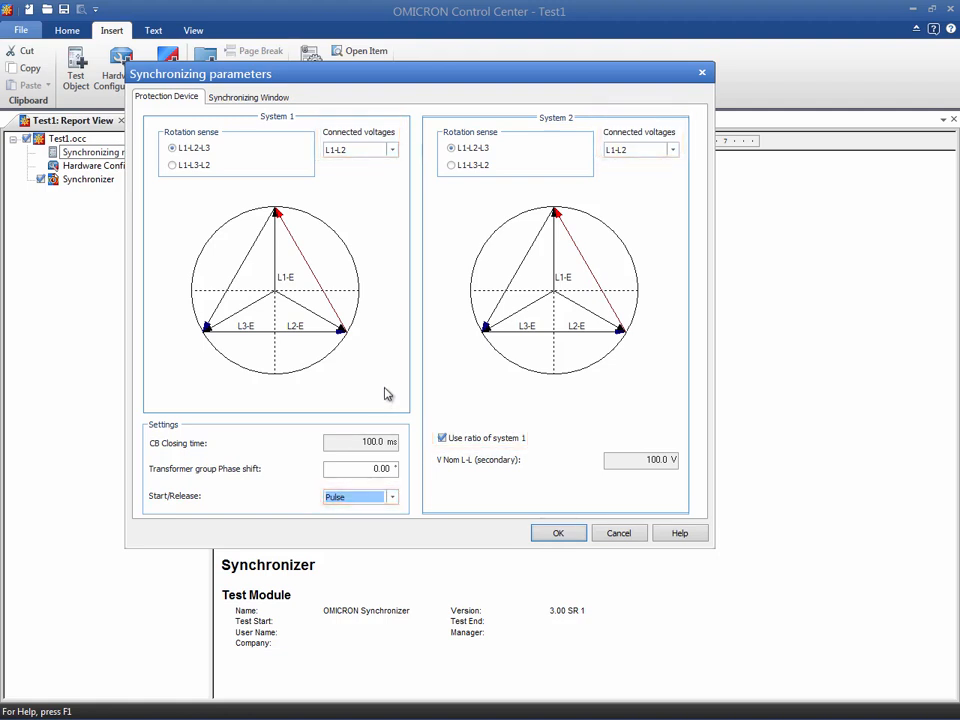
In the synchronizing window, set |Δfmax| and |Δfmin| to 0 Hz, then confirm the parameters and test object.
left_click(284, 109)
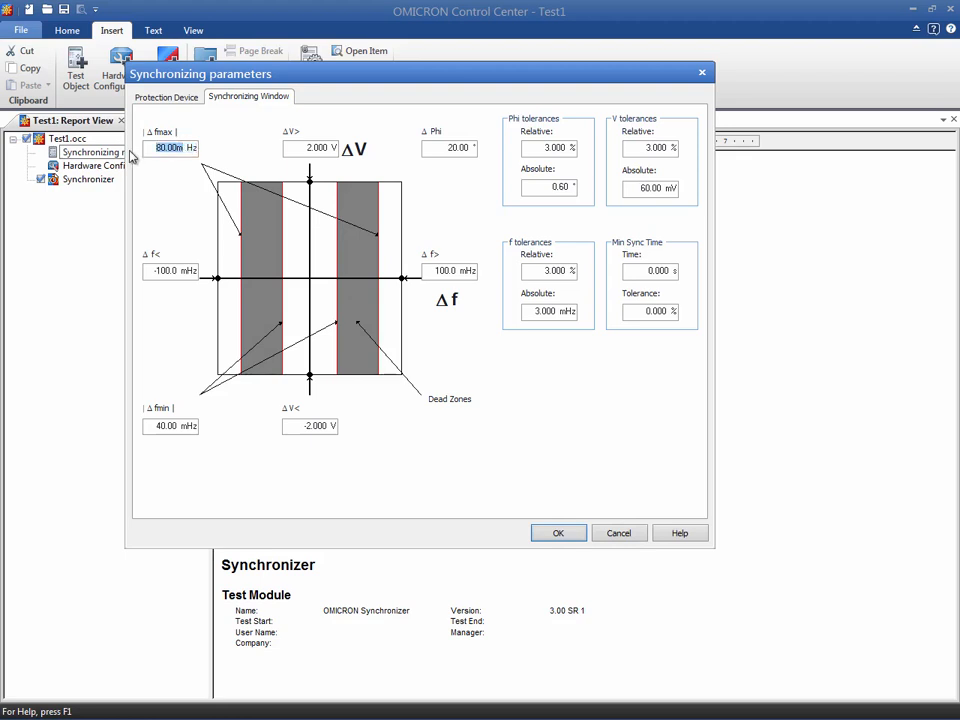
type("0")
left_click(189, 424)
left_click_drag(189, 424, 152, 426)
type("0")
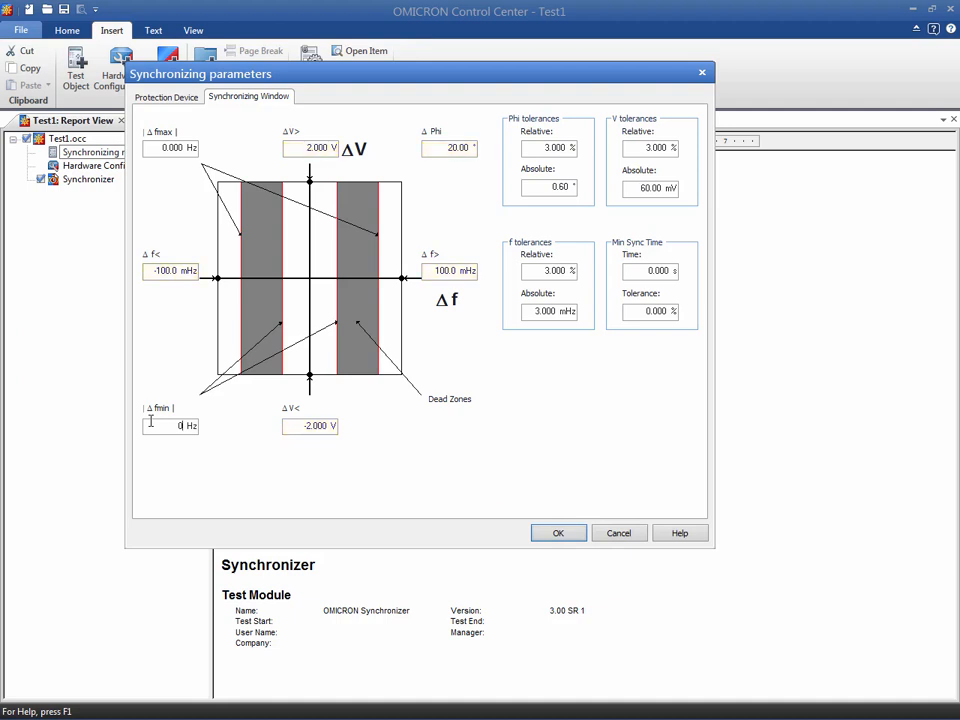
left_click(540, 534)
left_click(563, 478)
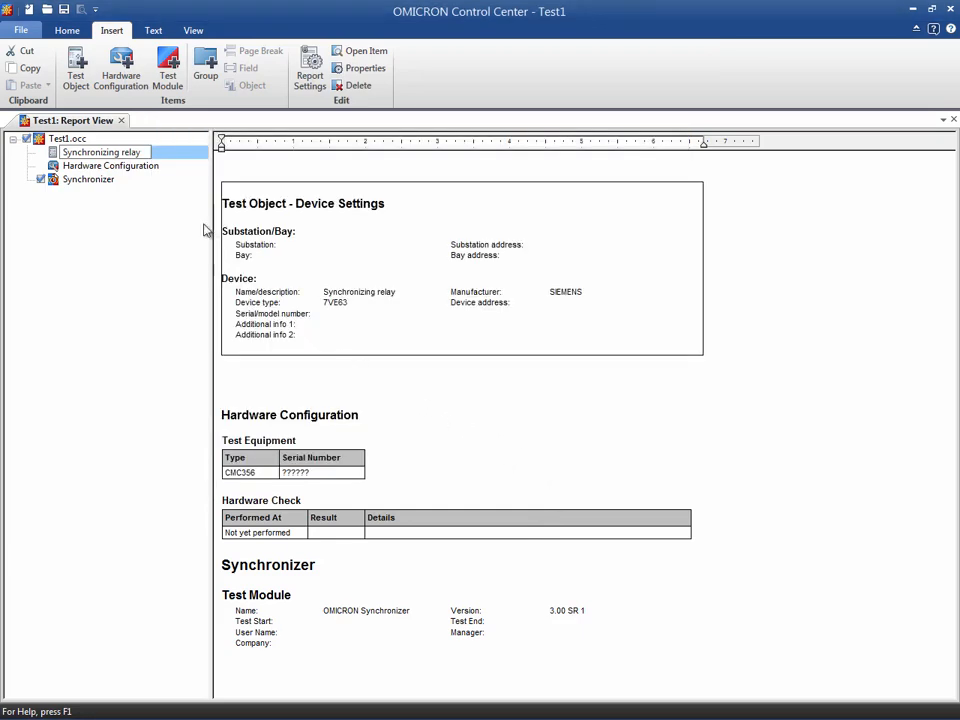
Open the hardware configuration and set the CMC356 current outputs to not used in the output details.
double_click(163, 166)
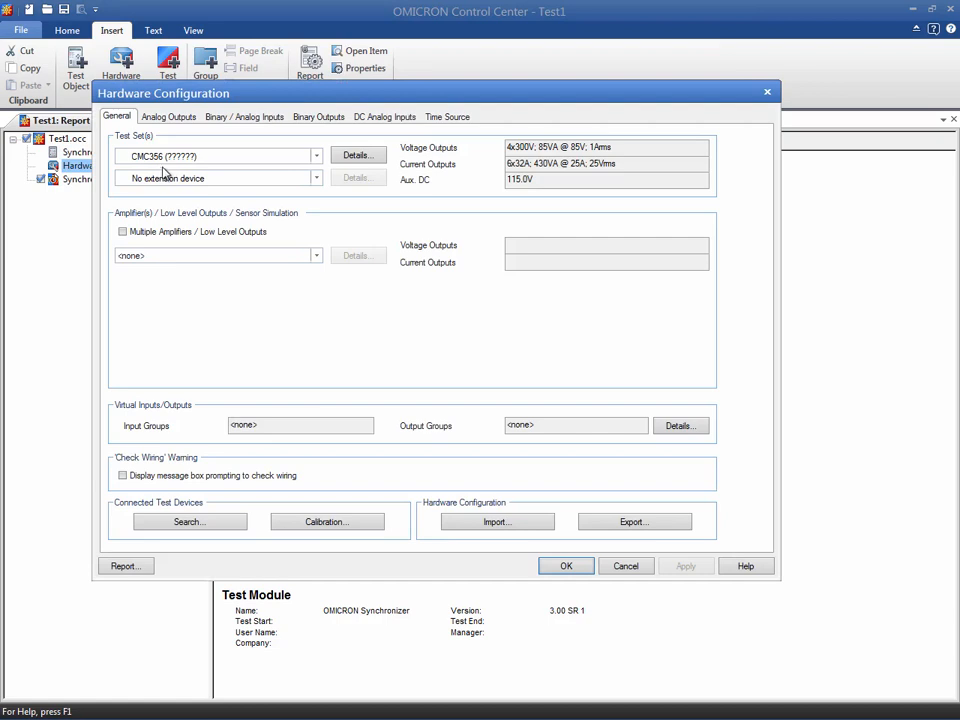
left_click(338, 154)
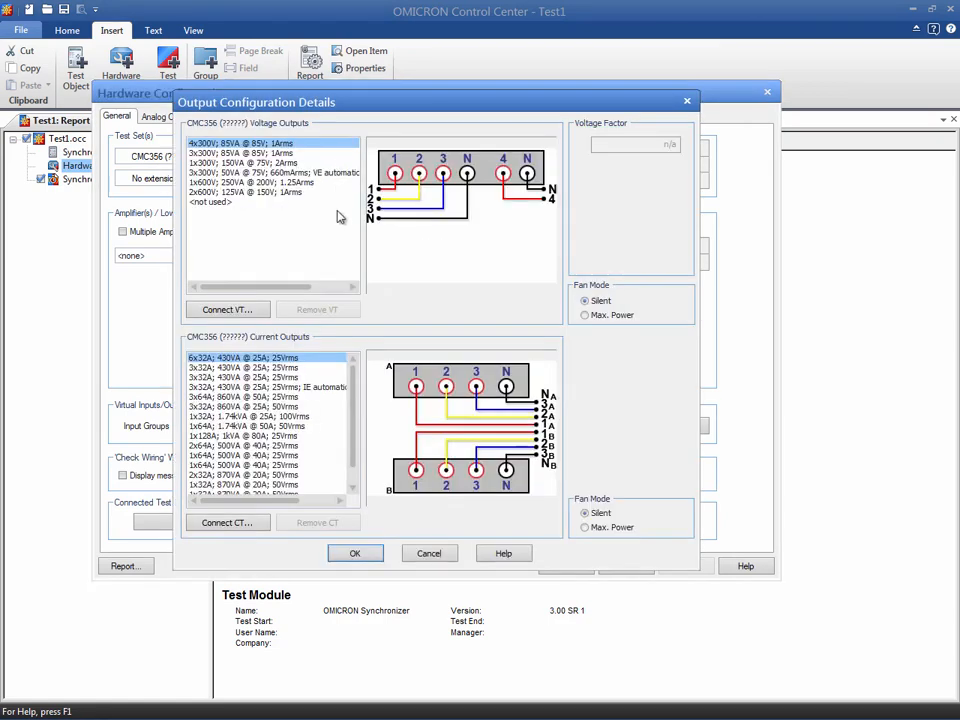
scroll(352, 378, "down", 1)
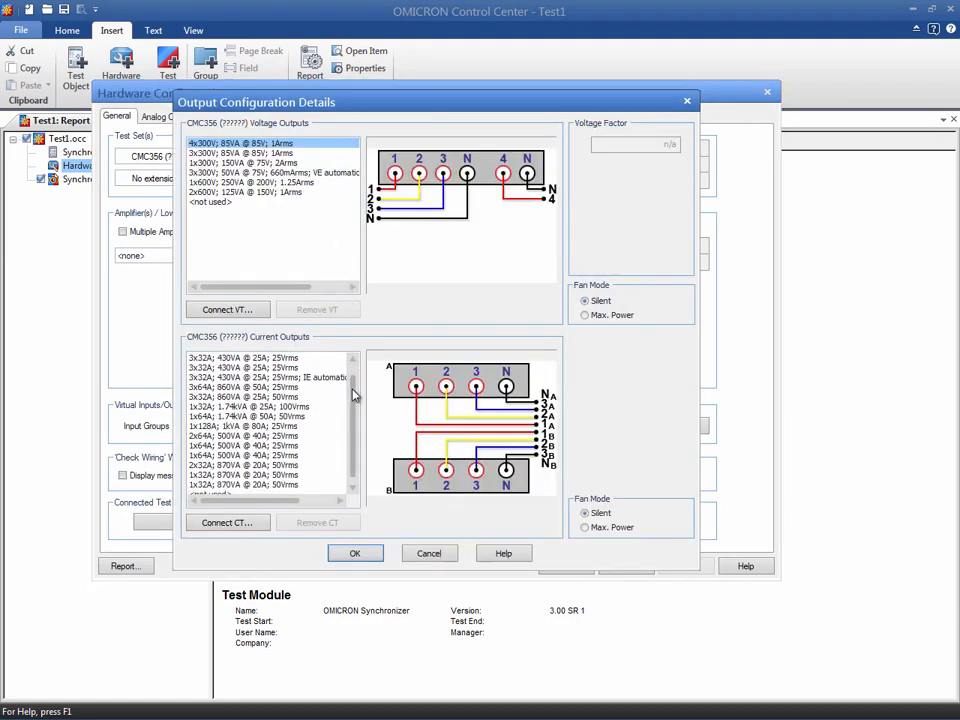
left_click(228, 487)
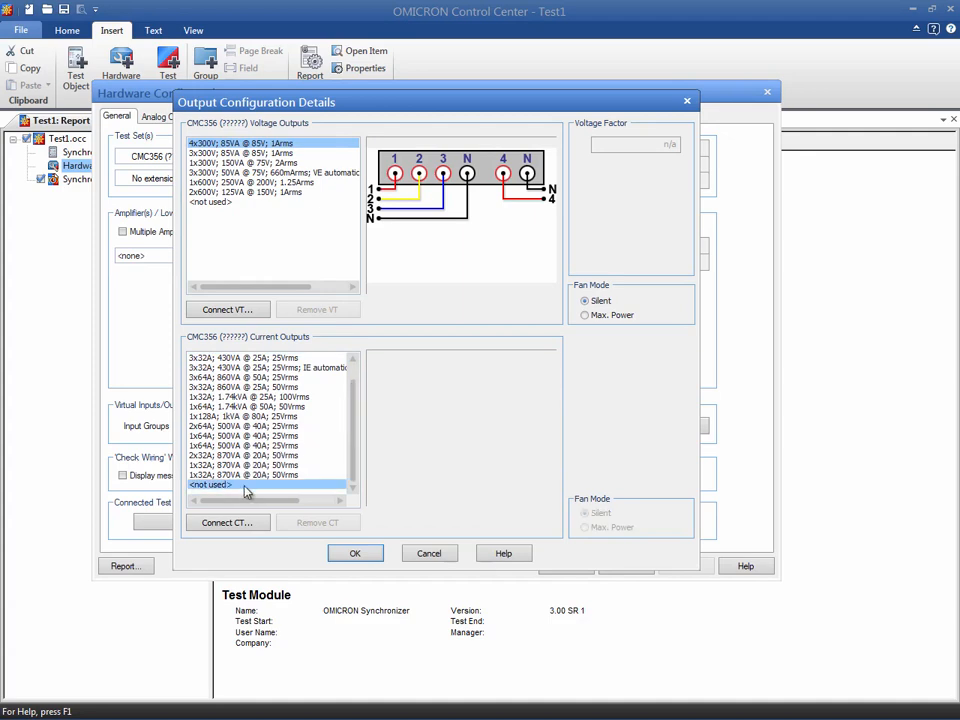
left_click(343, 553)
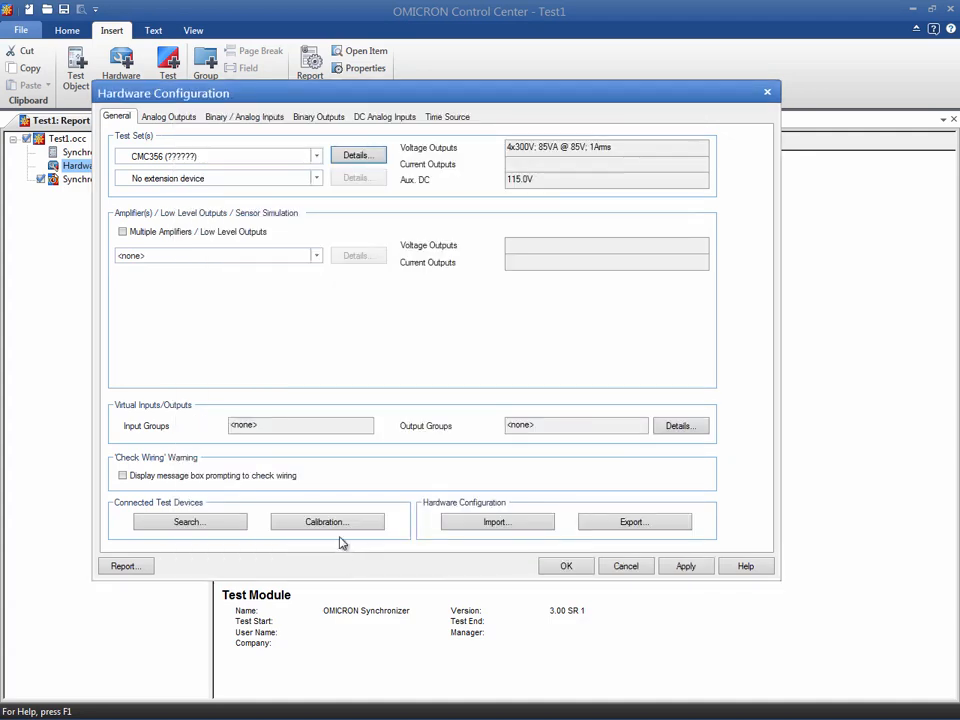
Rename analog outputs V L1-E to Vsyn1 and V(2)-1 to Vsyn2, and unassign the V L2-E and V L3-E outputs.
left_click(169, 118)
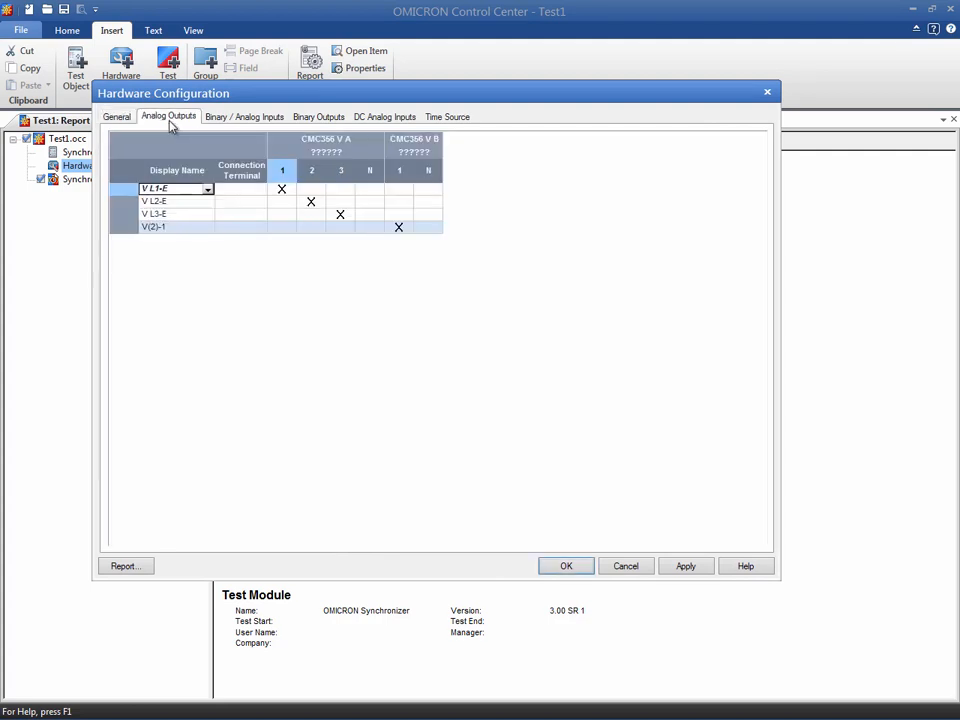
left_click(170, 189)
left_click_drag(171, 189, 142, 189)
type("Vsyn1")
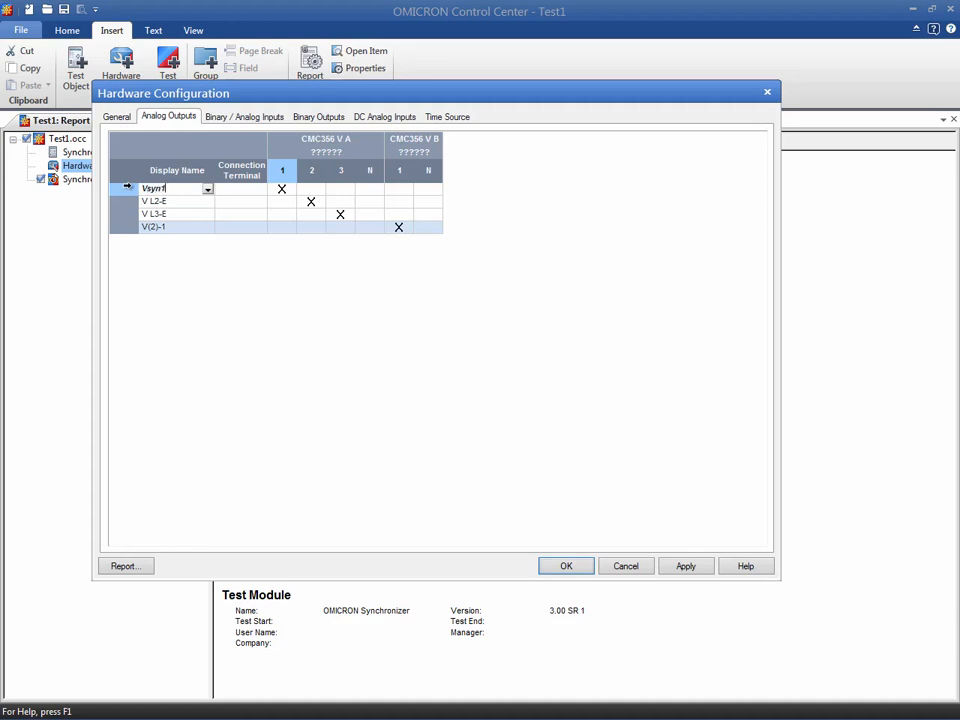
left_click(162, 227)
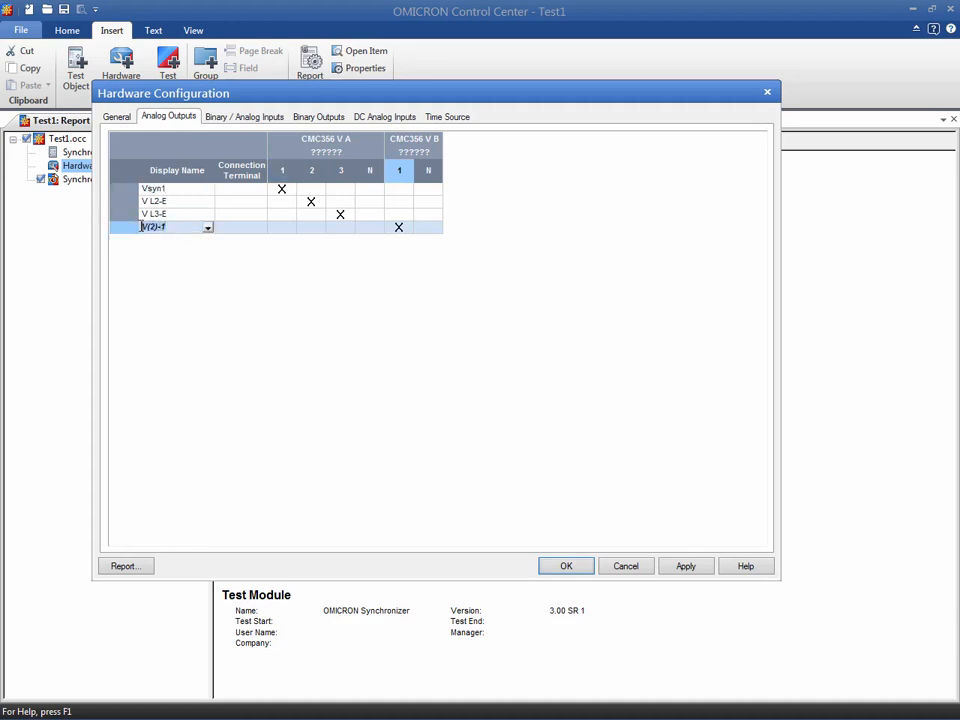
type("Vsyn2")
left_click(307, 201)
left_click(340, 214)
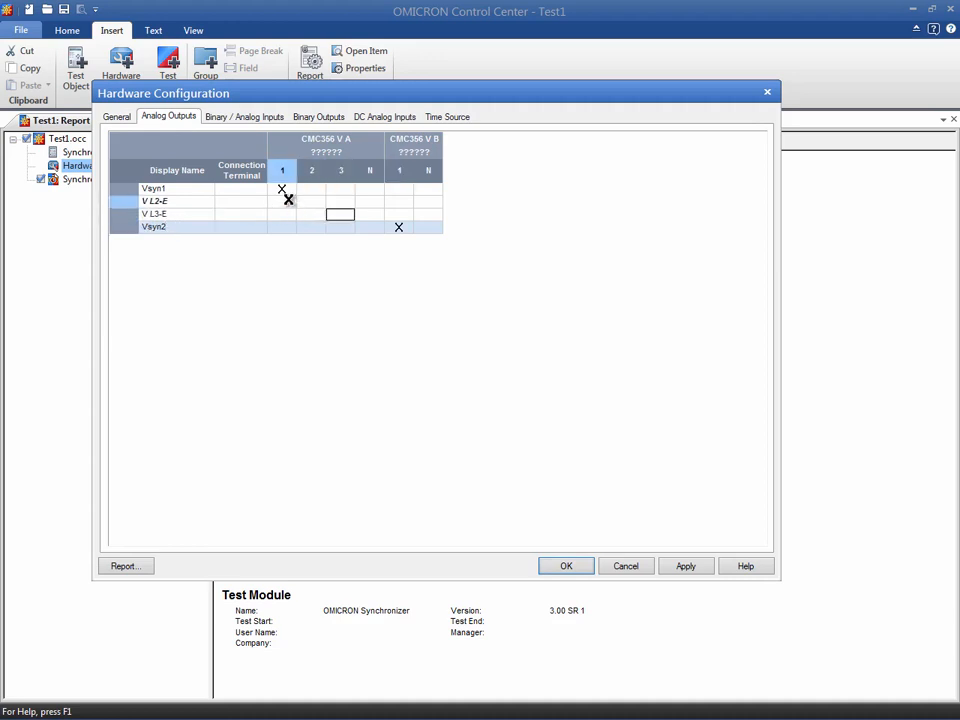
Rename binary inputs 1 to 5 as V<, V>, f<, f> and Close Command.
left_click(242, 118)
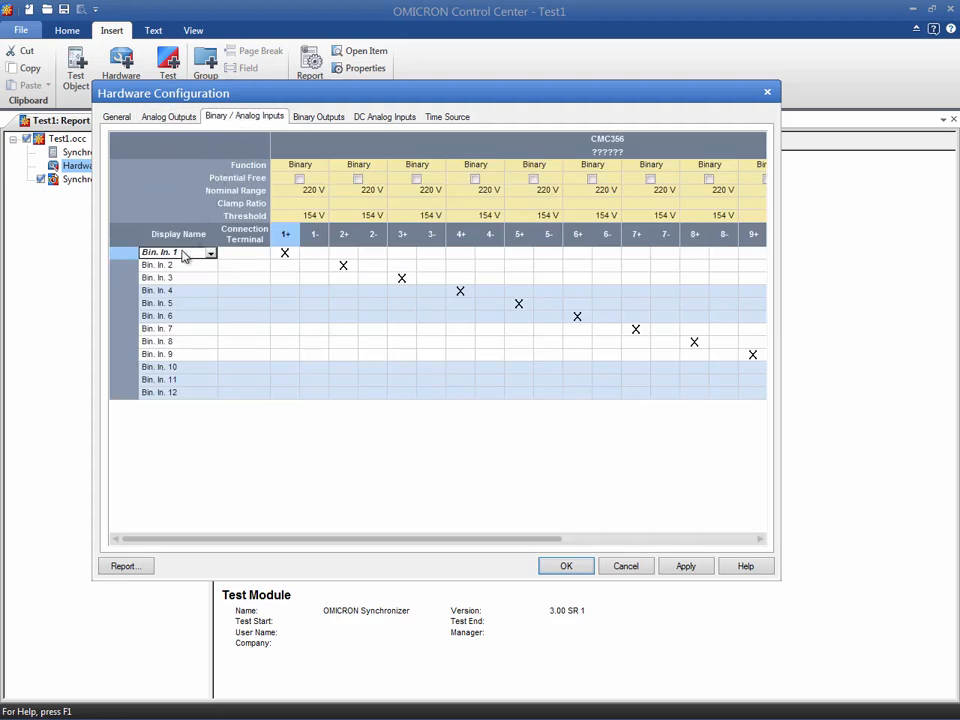
left_click_drag(181, 253, 131, 253)
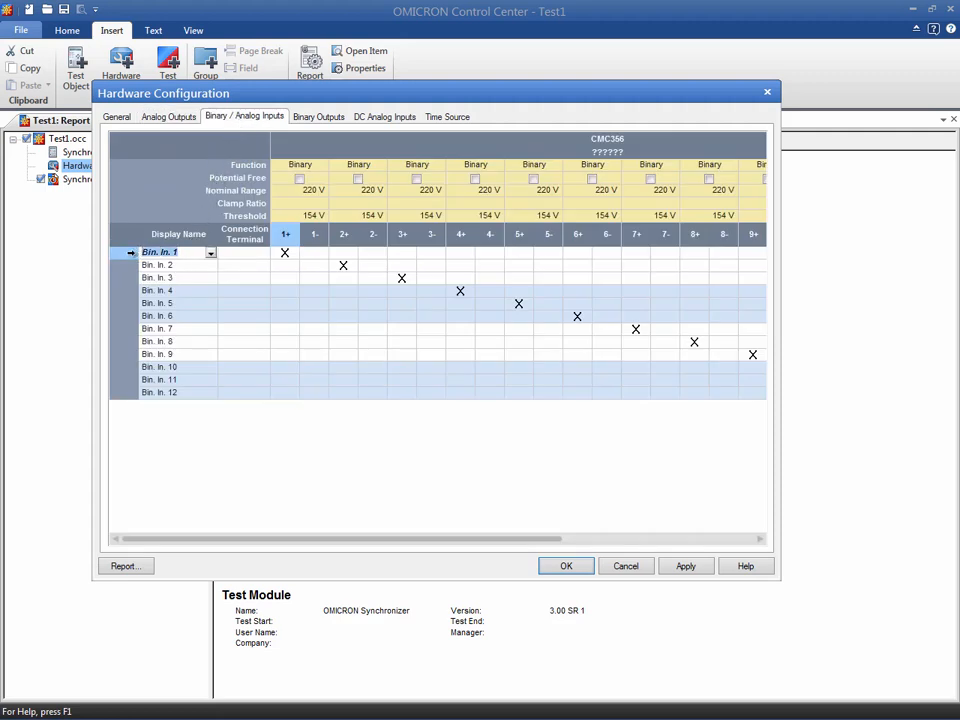
type("V<")
left_click(174, 264)
left_click_drag(176, 265, 141, 303)
type("V>")
left_click(172, 278)
type("f<")
left_click(178, 291)
type("f>")
left_click(176, 303)
type("Close Command")
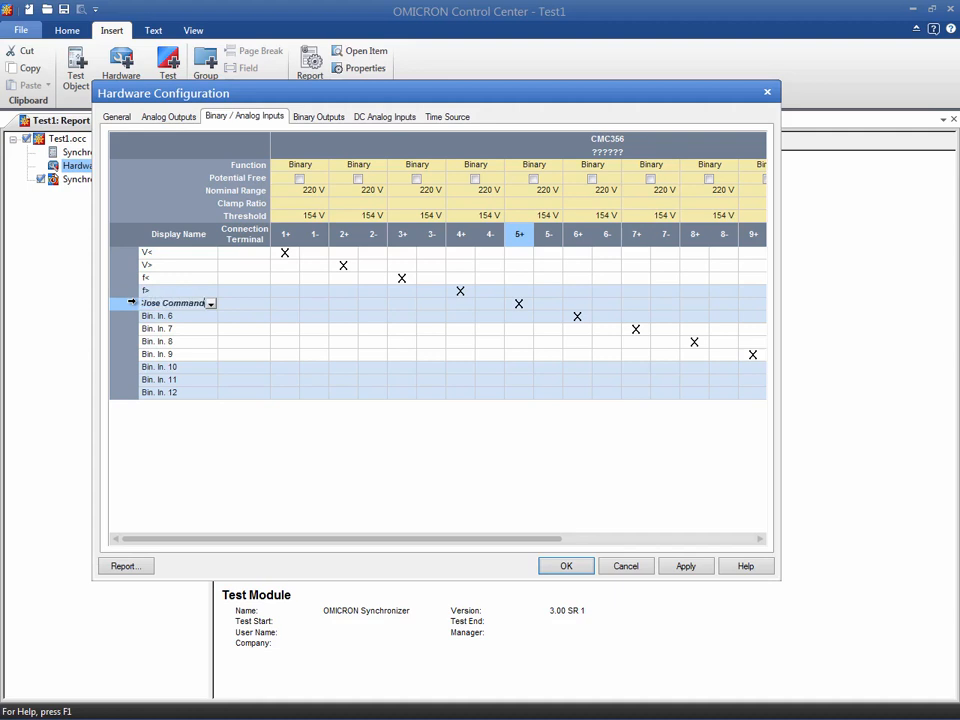
Delete the unused binary inputs 6 through 12.
left_click(130, 316)
left_click_drag(131, 392, 128, 318)
right_click(124, 325)
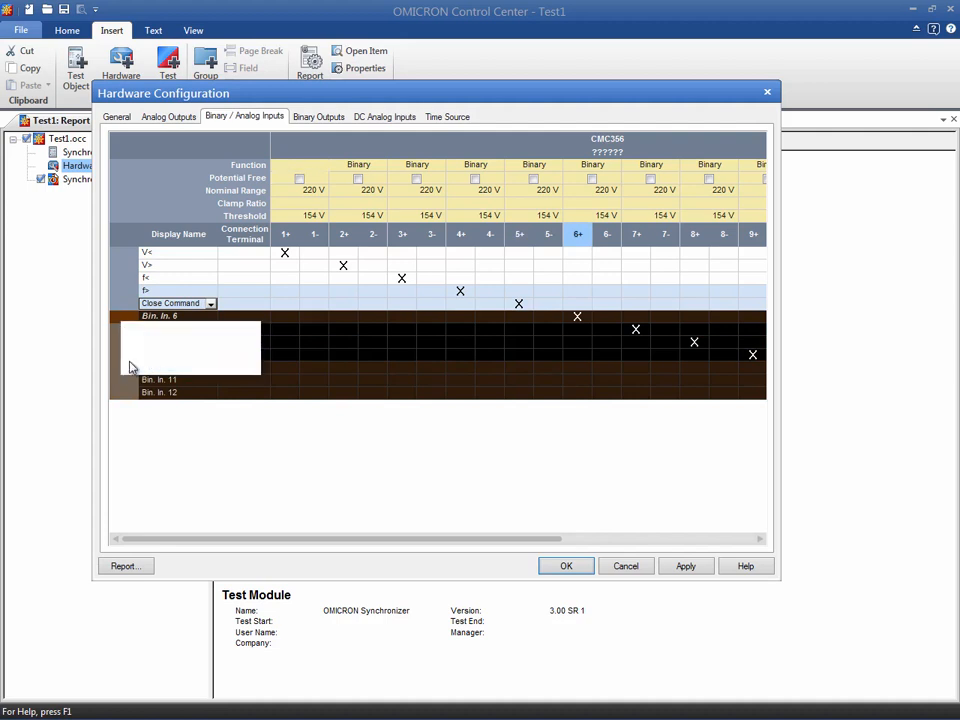
left_click(133, 365)
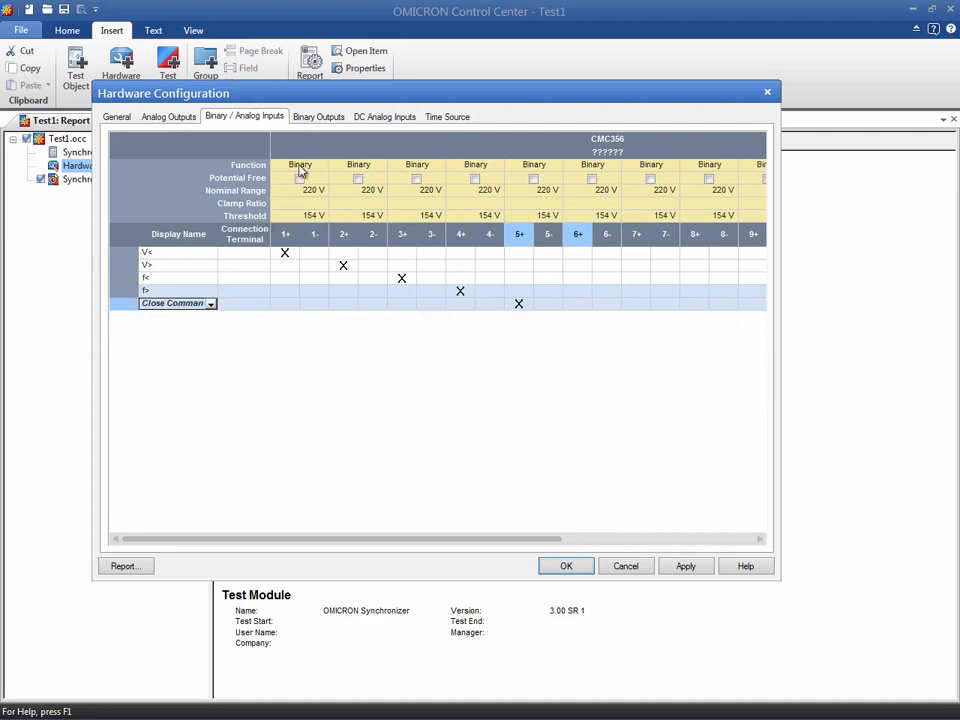
Rename binary outputs 1 and 2 as Start and Stop.
left_click(331, 121)
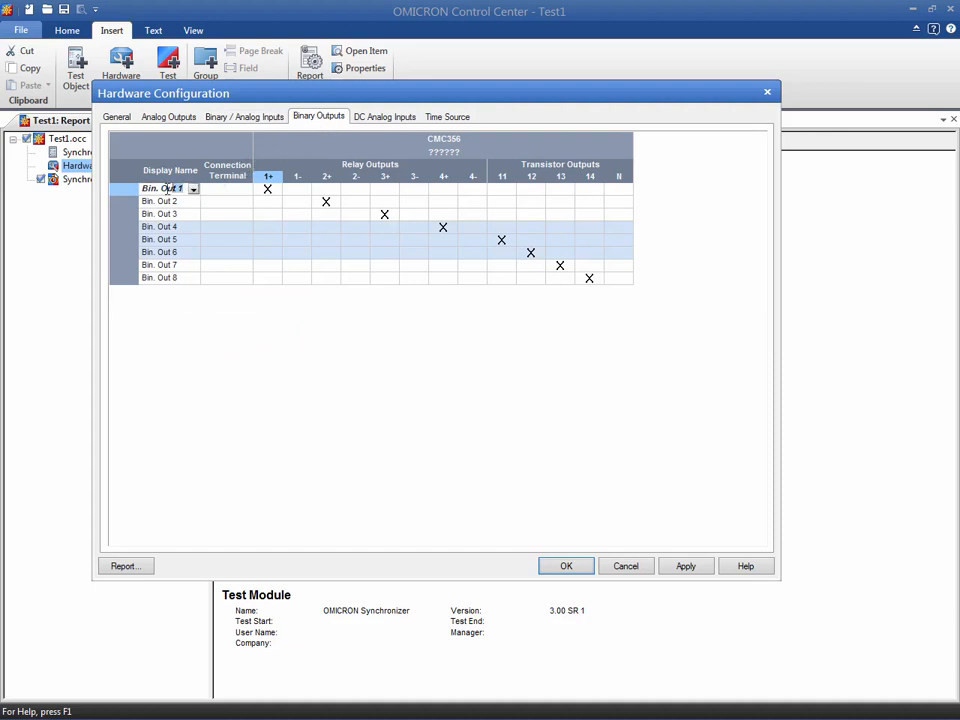
type("Start")
left_click(150, 201)
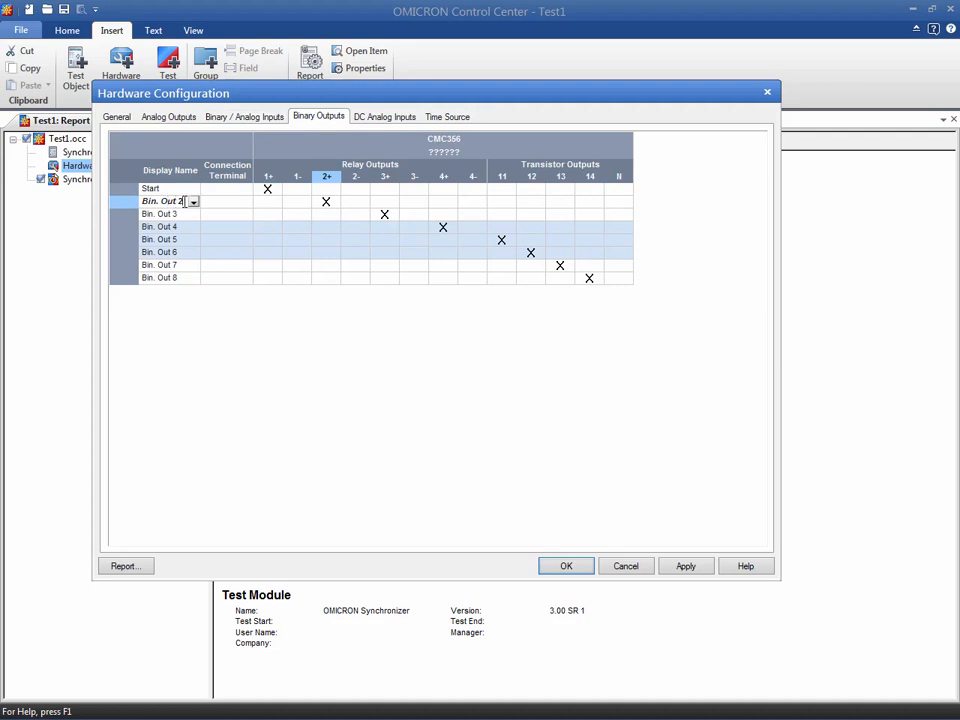
type("Stop")
Delete binary outputs 3 through 8, then apply and confirm the hardware configuration.
left_click(122, 226)
left_click_drag(122, 277, 122, 214)
right_click(122, 214)
left_click(139, 260)
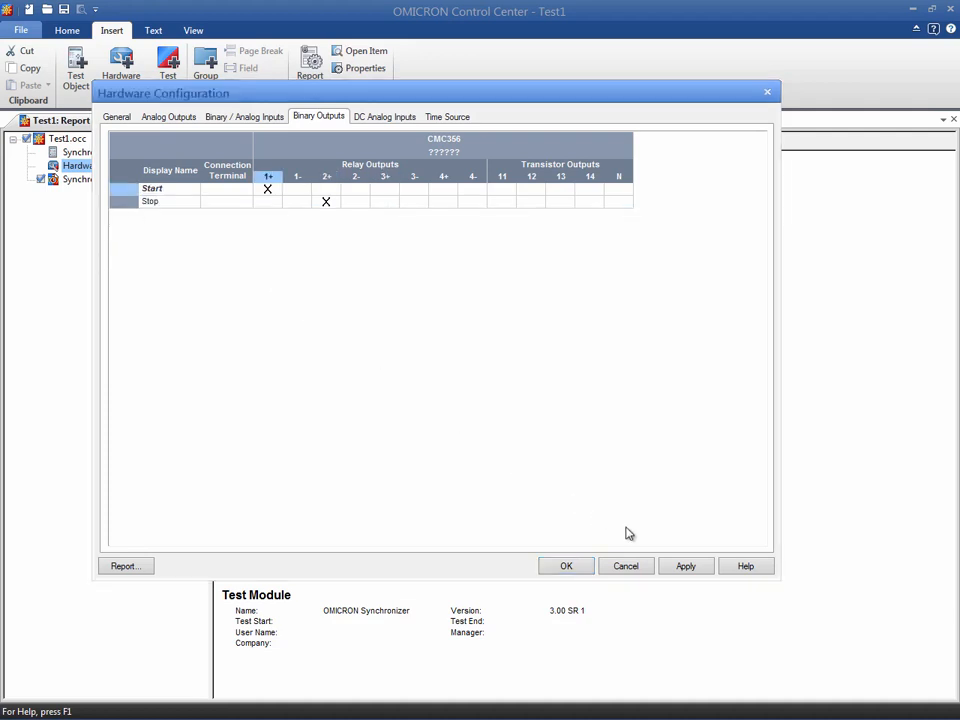
left_click(681, 566)
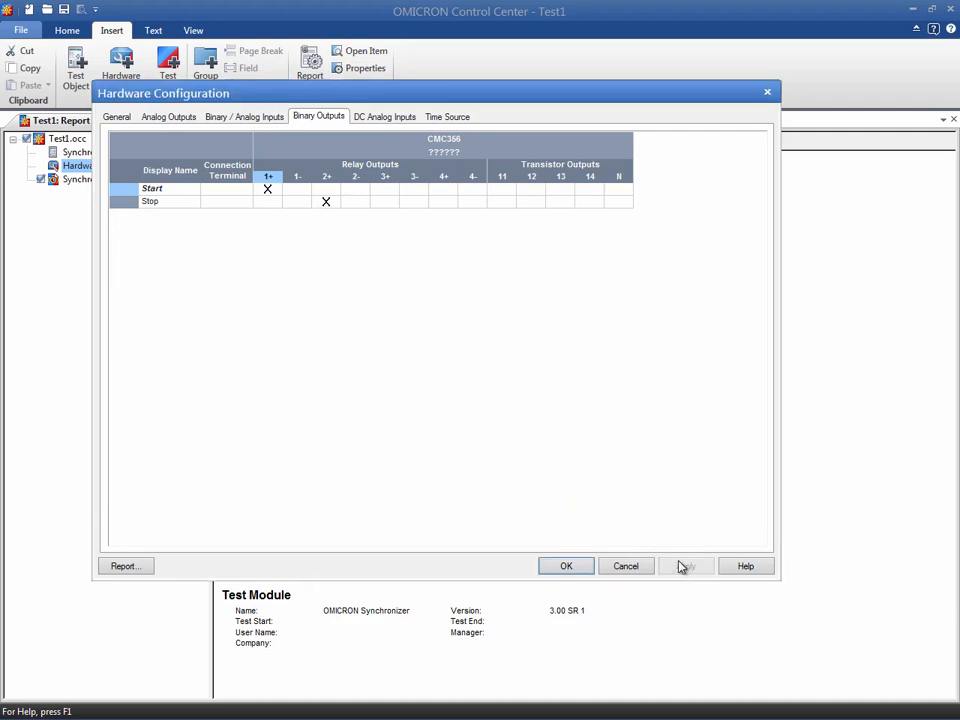
left_click(566, 566)
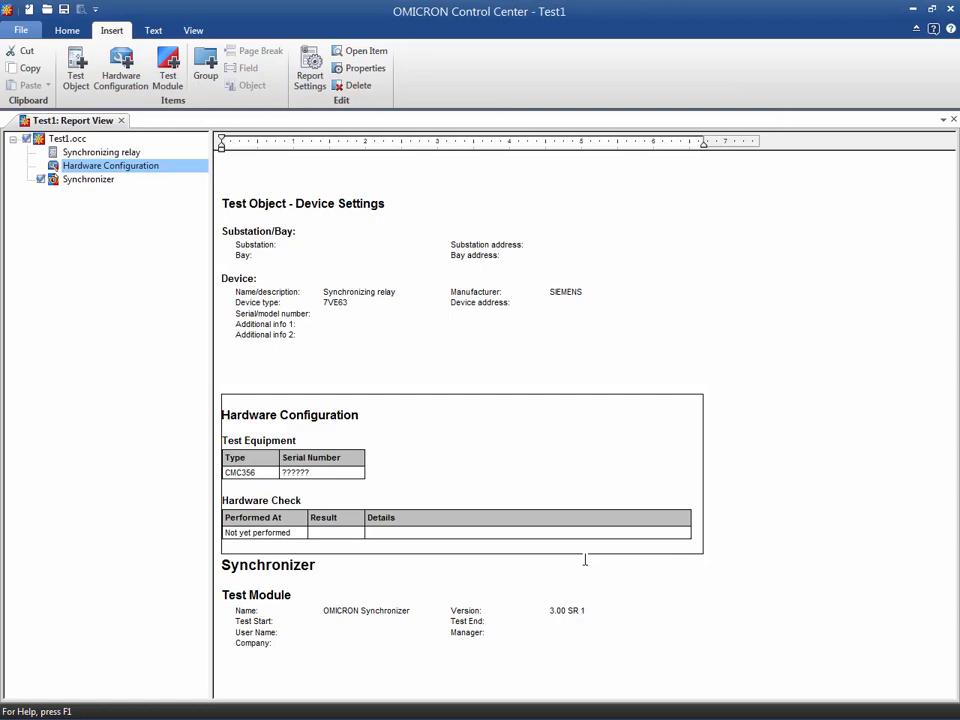